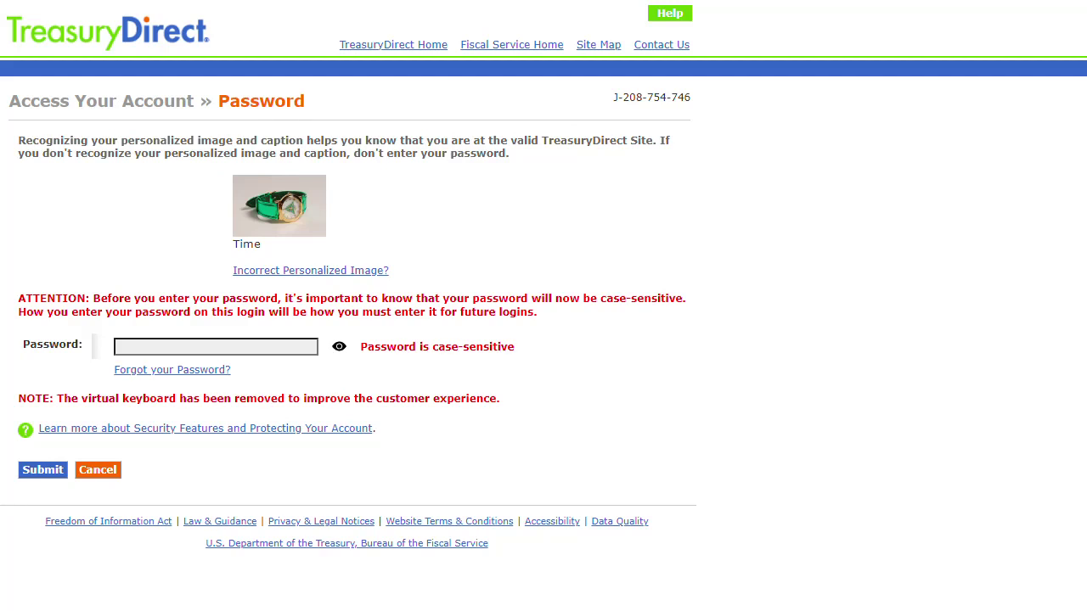
Step: View the password reminder and report it didn't help to reach the TIN form
left_click(190, 372)
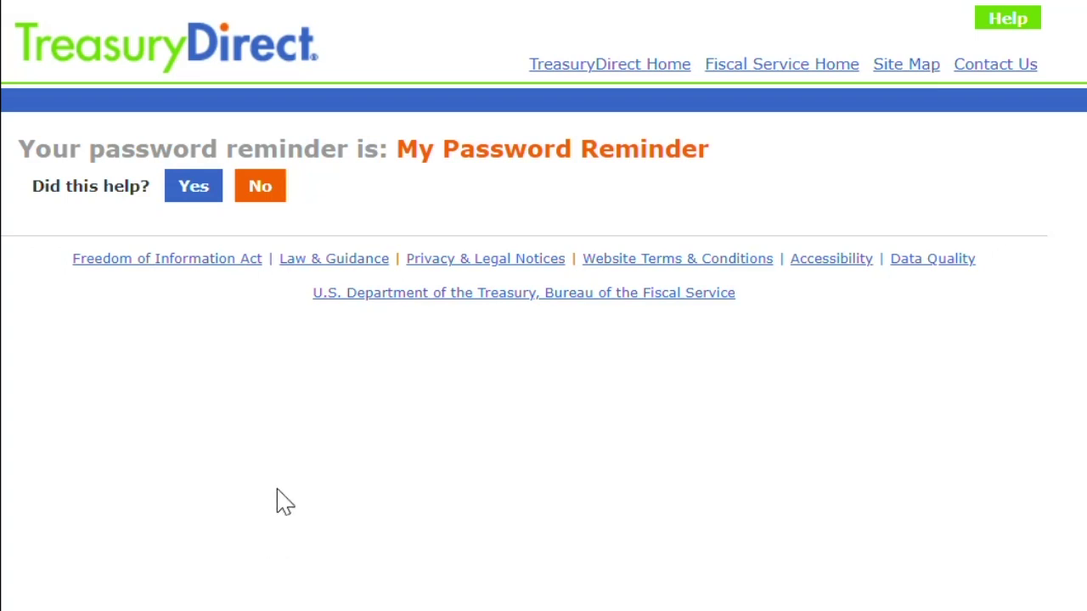
left_click(261, 188)
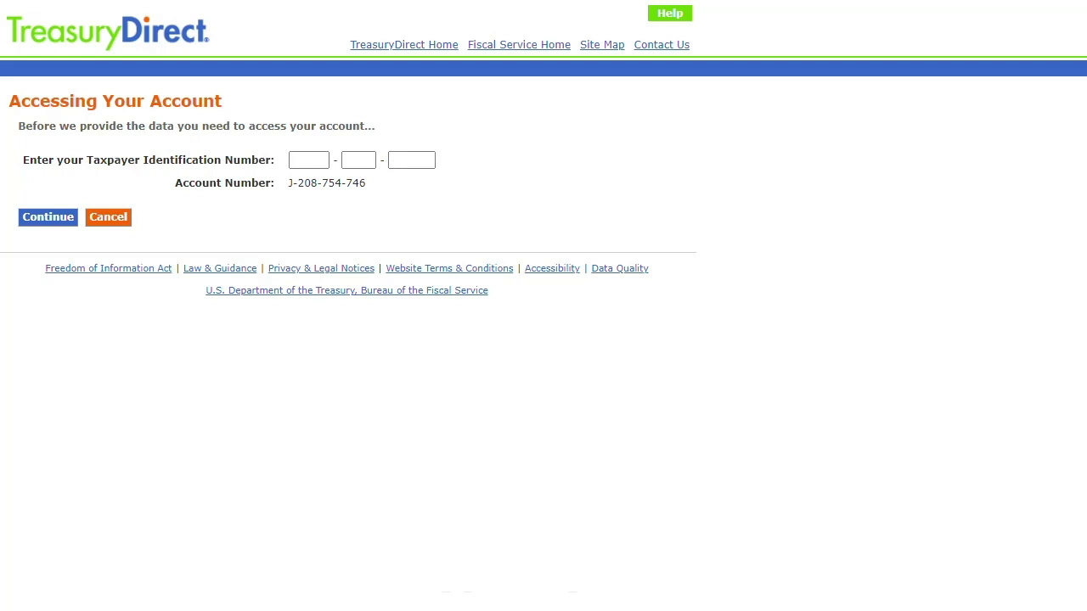
Step: Enter the three-part Taxpayer Identification Number into the account-access form
left_click(411, 159)
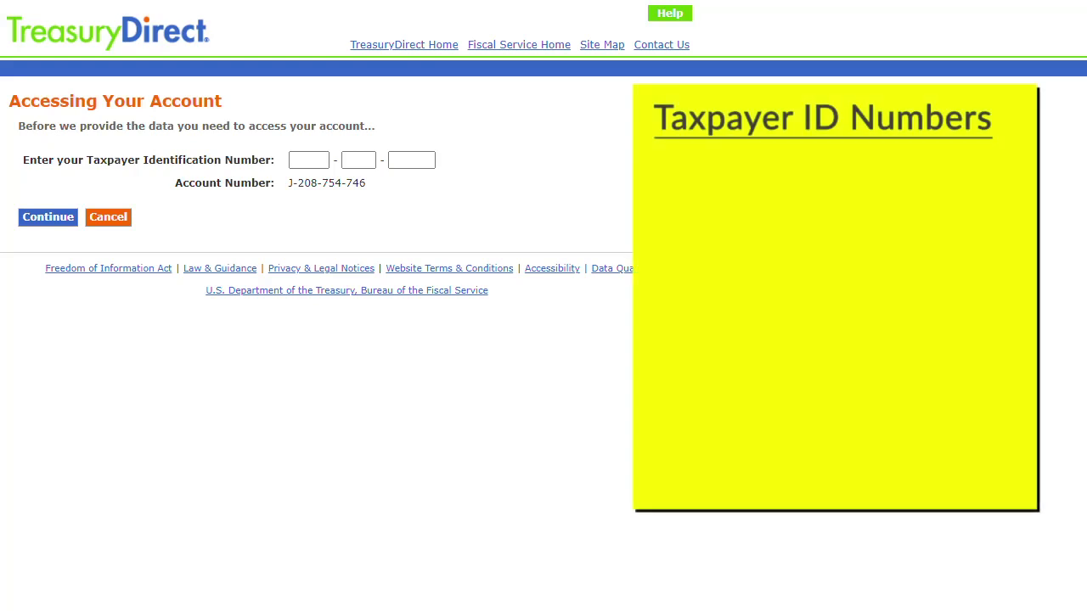
left_click(301, 157)
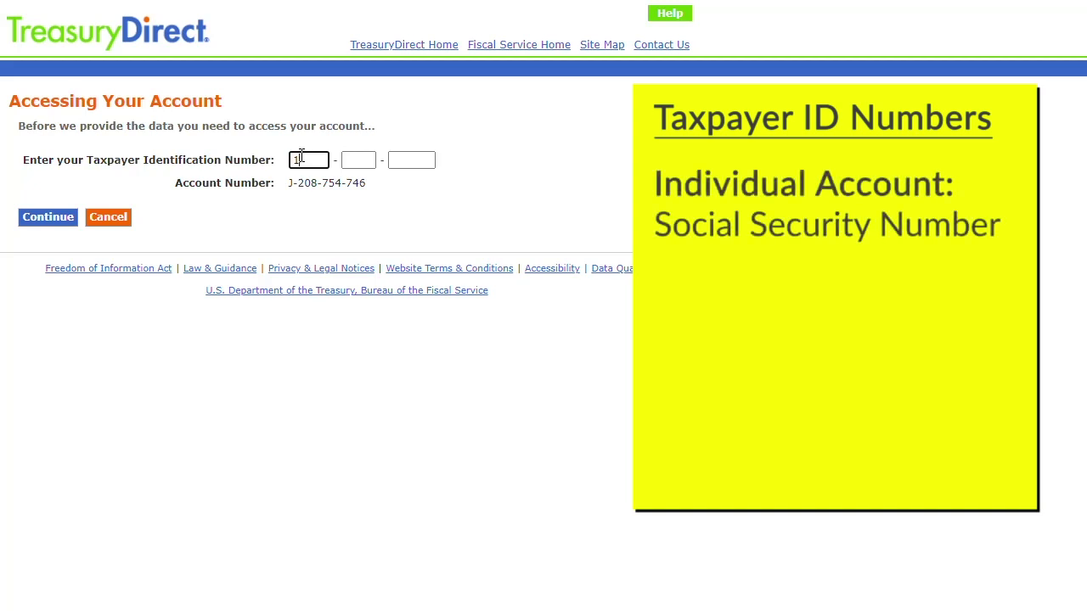
key("Tab")
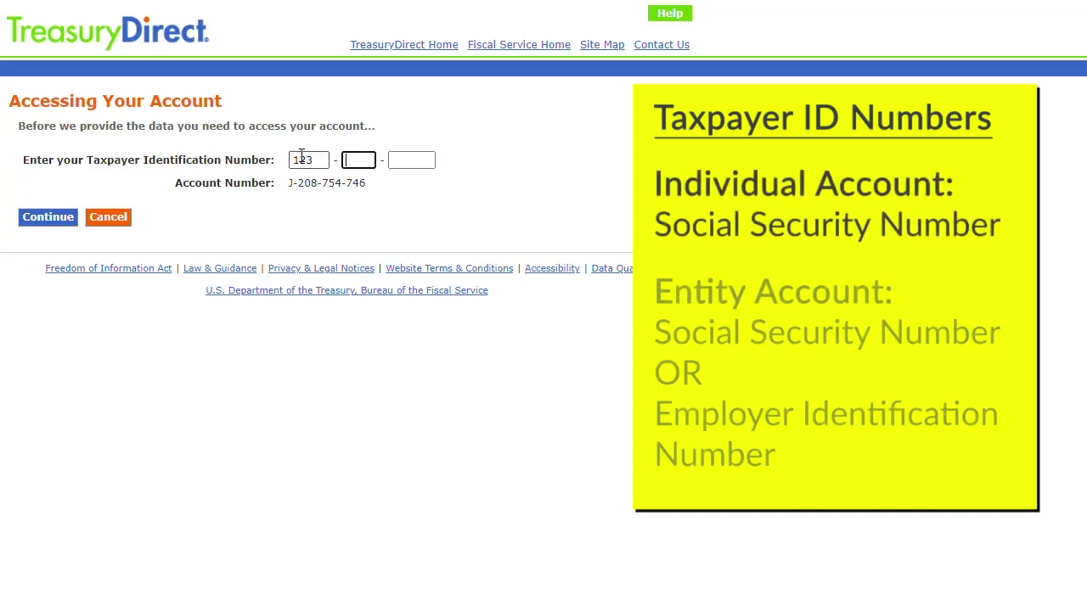
key("Tab")
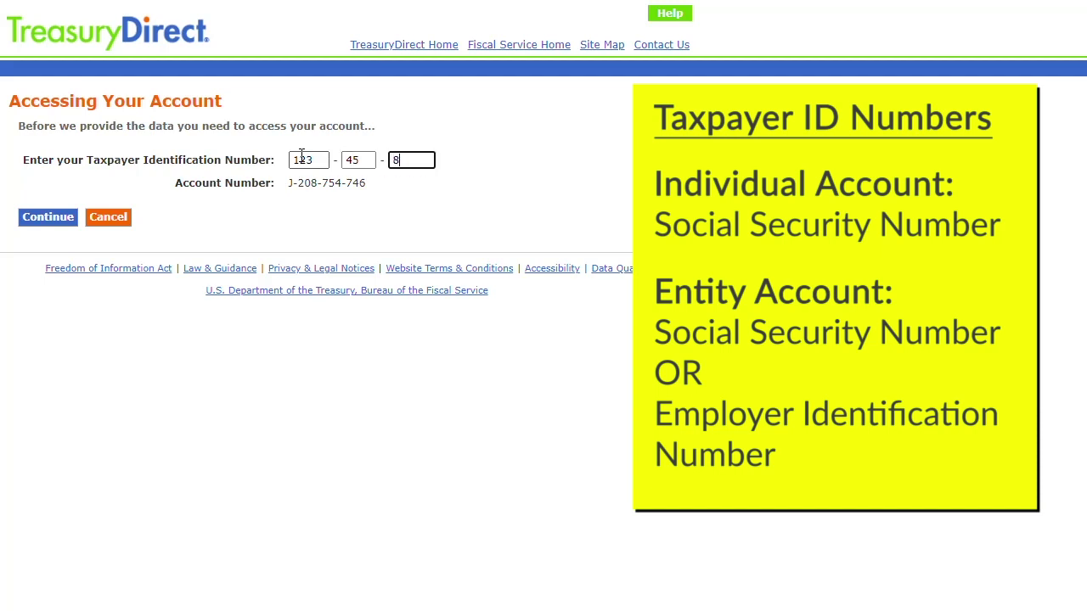
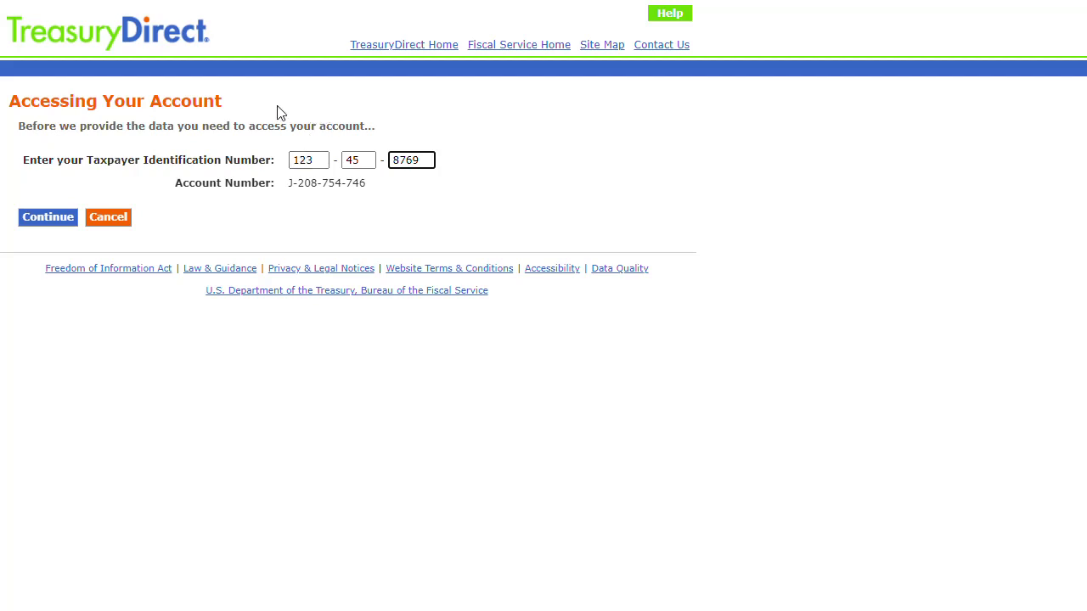
Step: Verify the TIN, then submit answers to the favorite author, best friend and most-like-to-meet questions
left_click(23, 220)
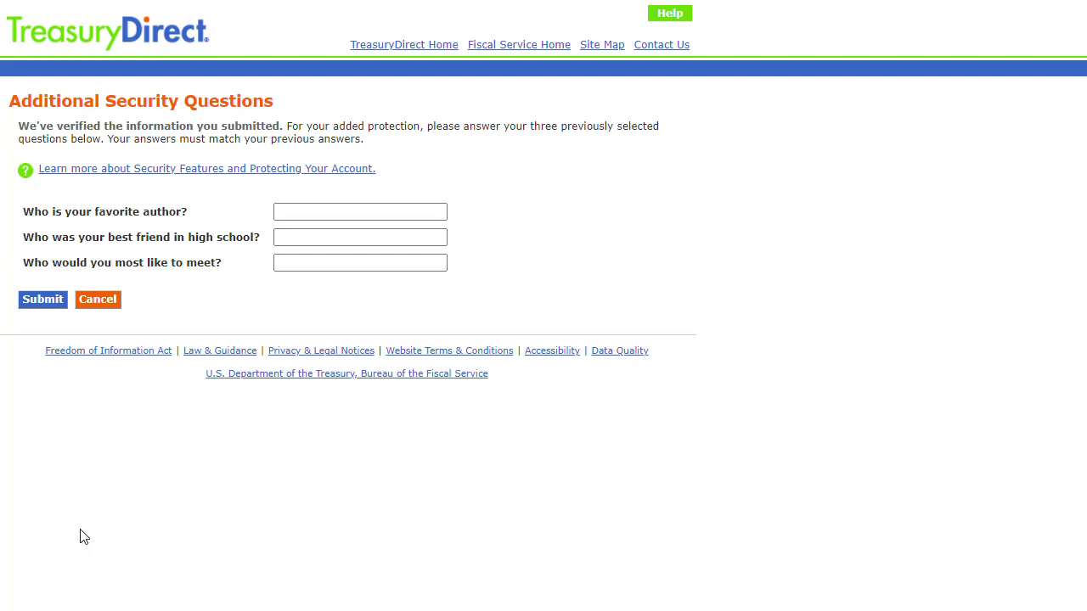
left_click(289, 213)
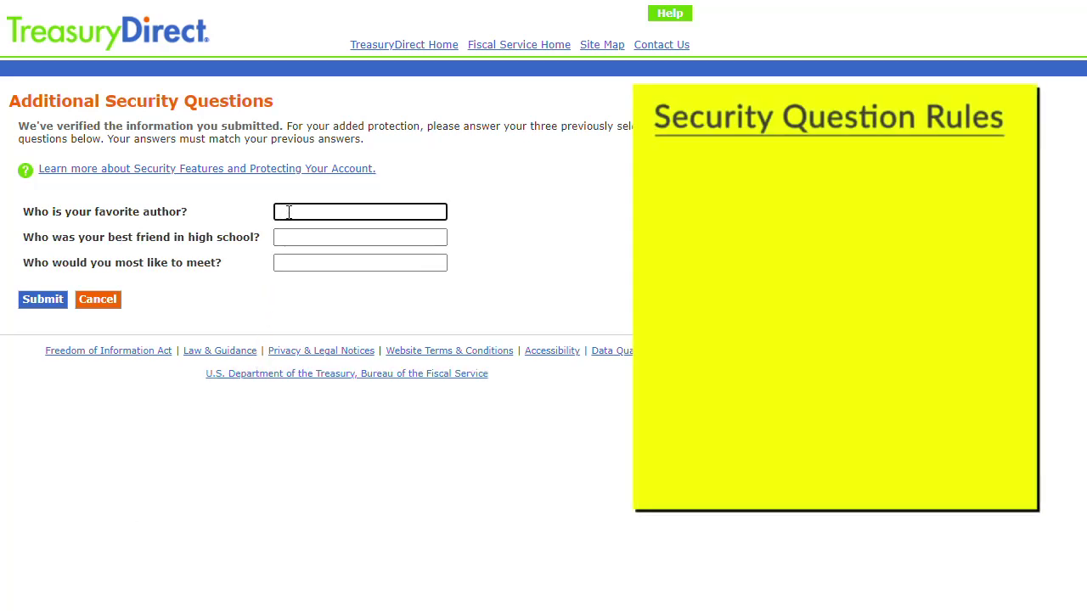
type("•••••••")
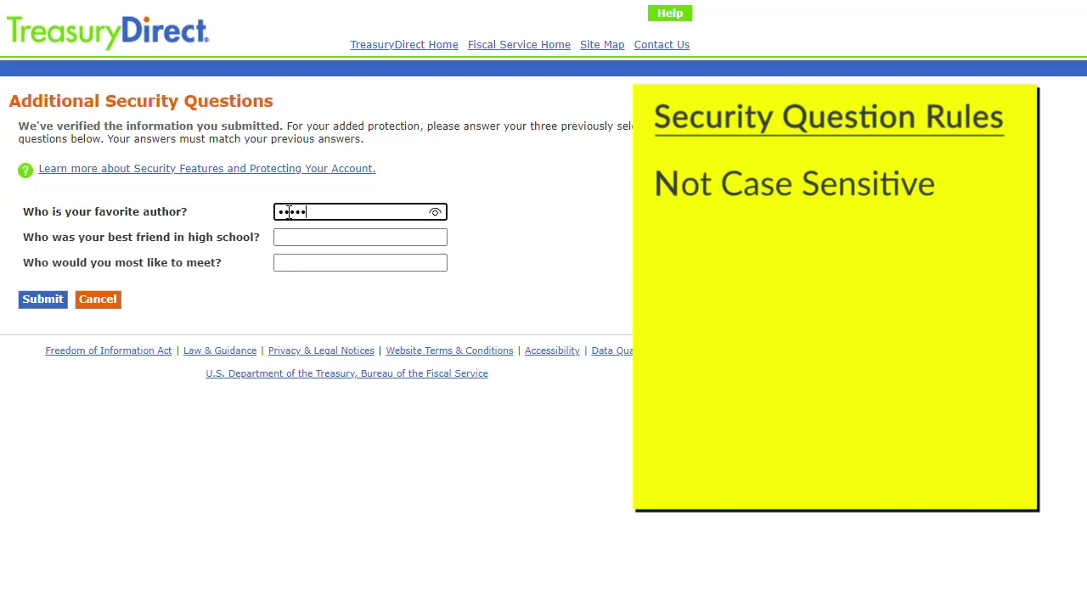
key("Tab")
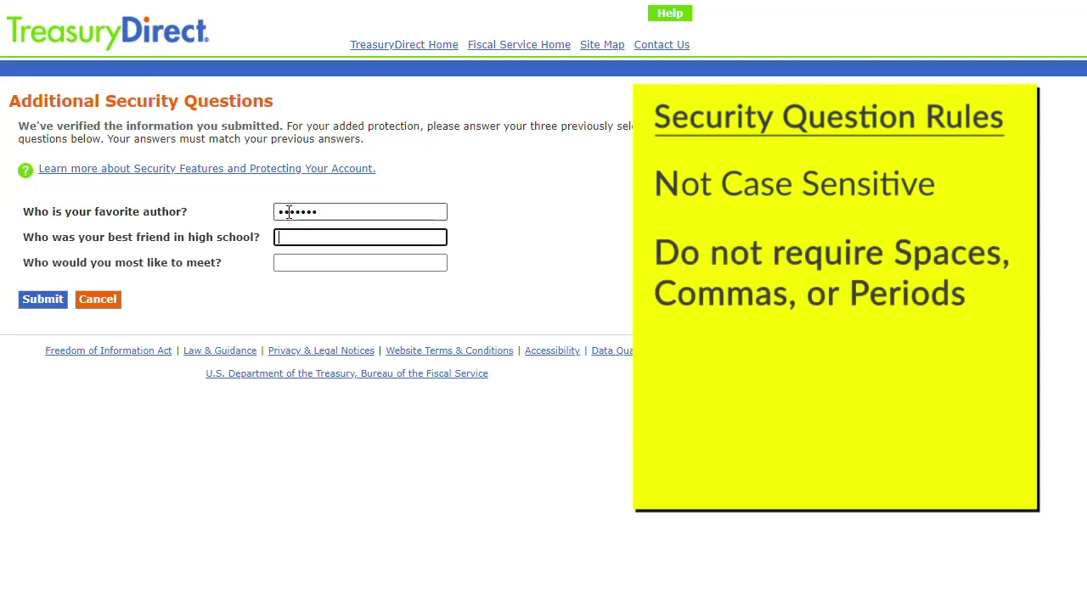
type("••••••")
key("Tab")
type("•••••••••••••")
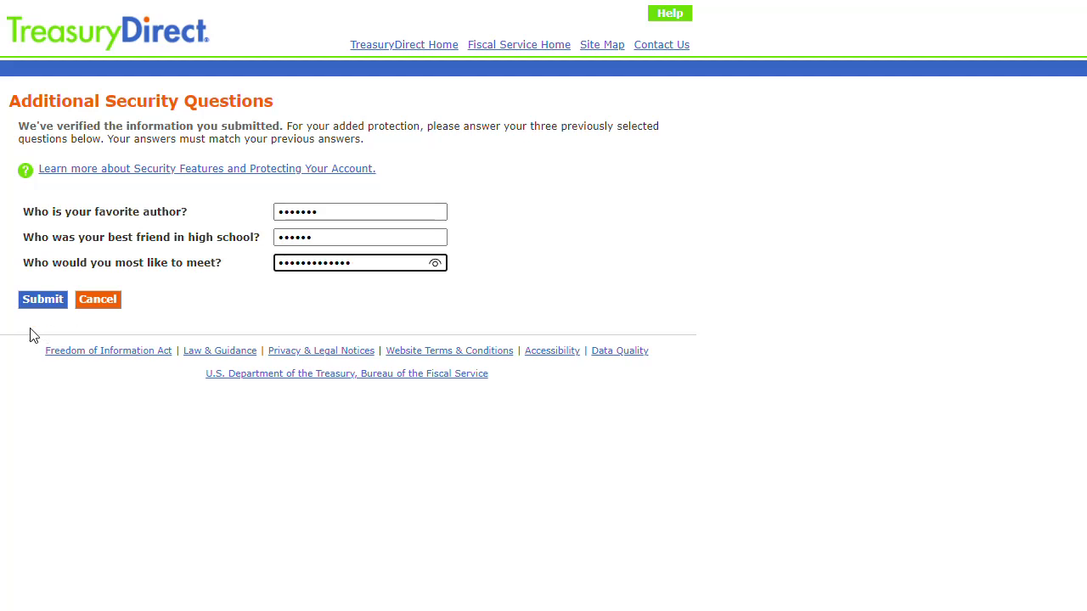
left_click(39, 302)
Step: Enter the new password twice and reveal both entries to confirm they match
left_click(226, 333)
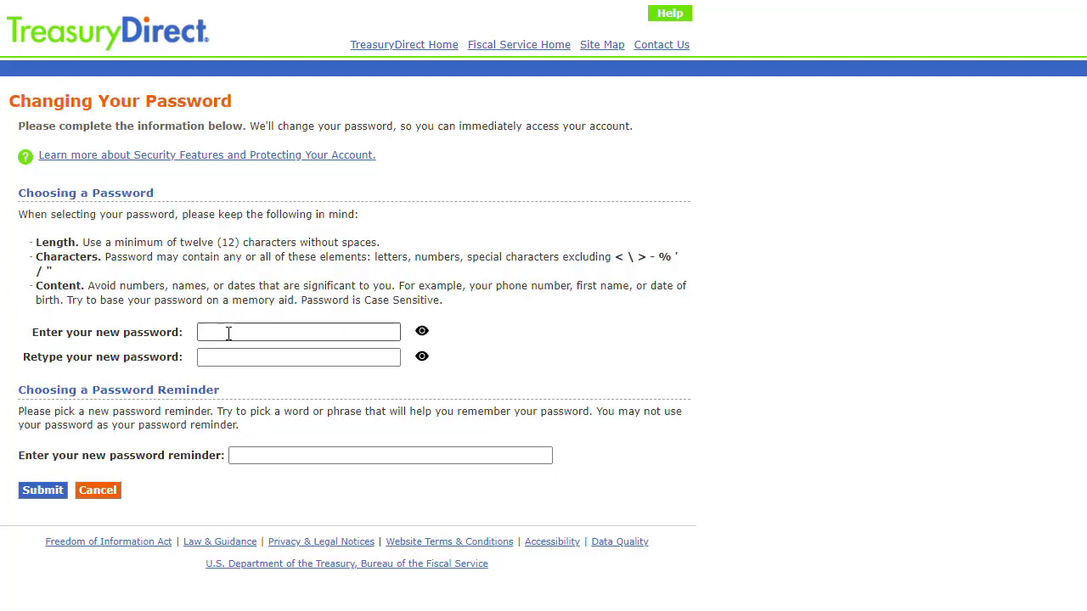
type("••••••••••••")
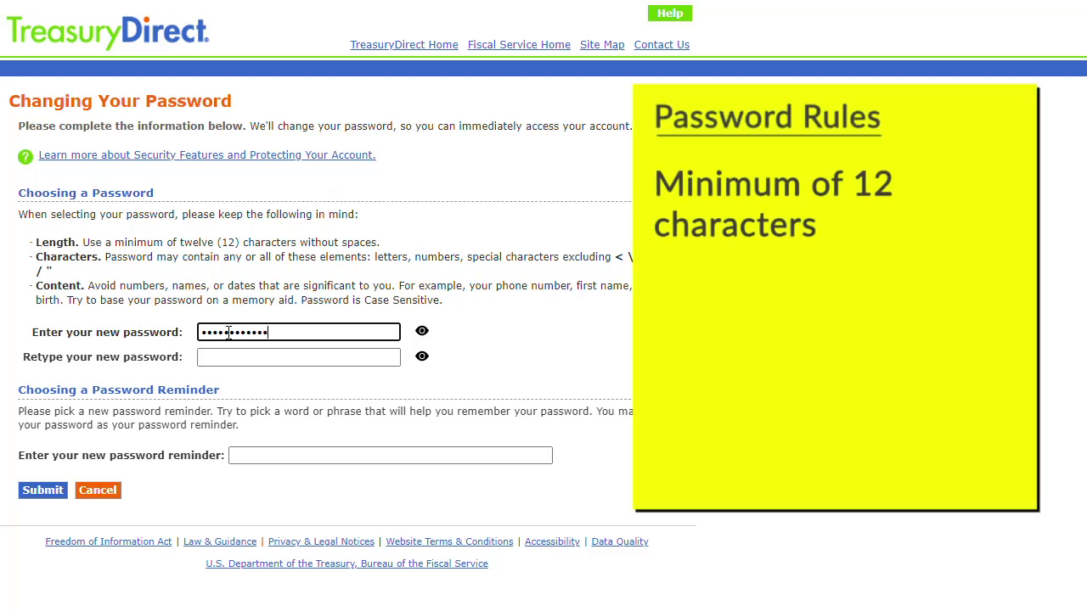
type("•")
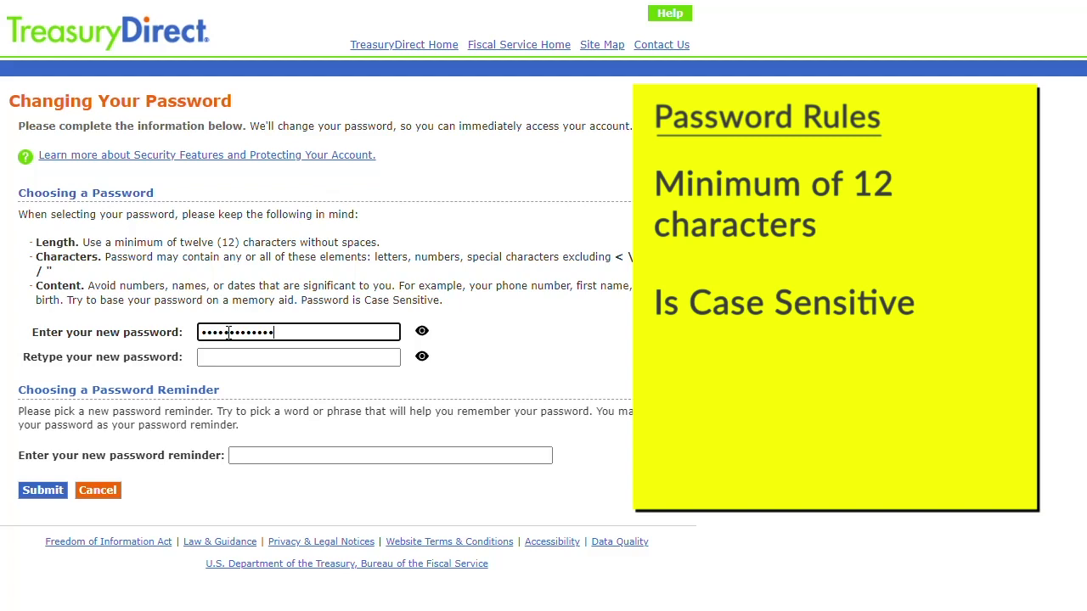
key("Tab")
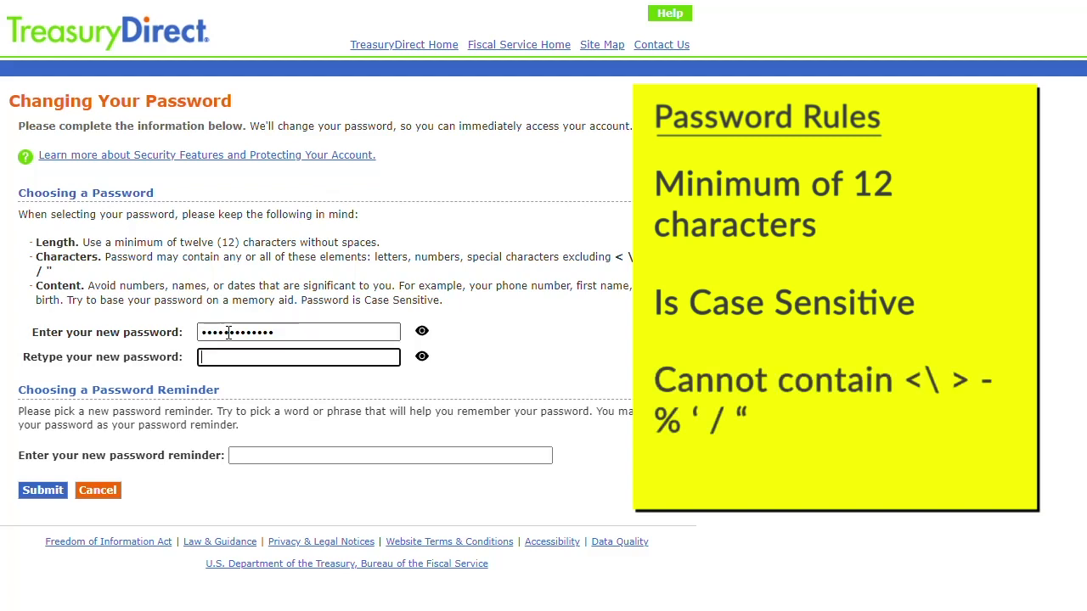
type("•••••••••••••")
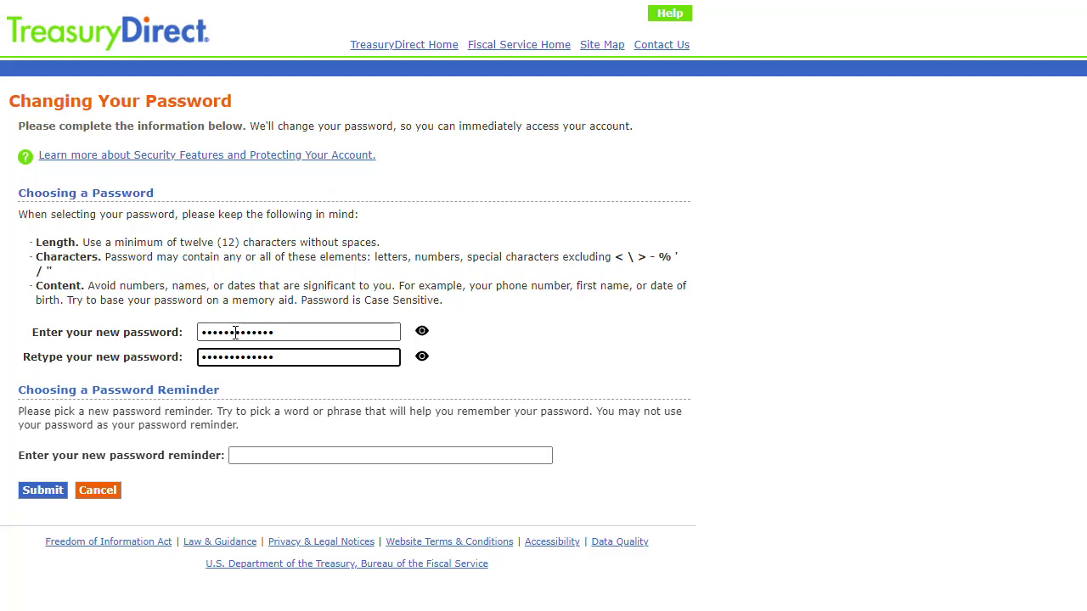
left_click(422, 332)
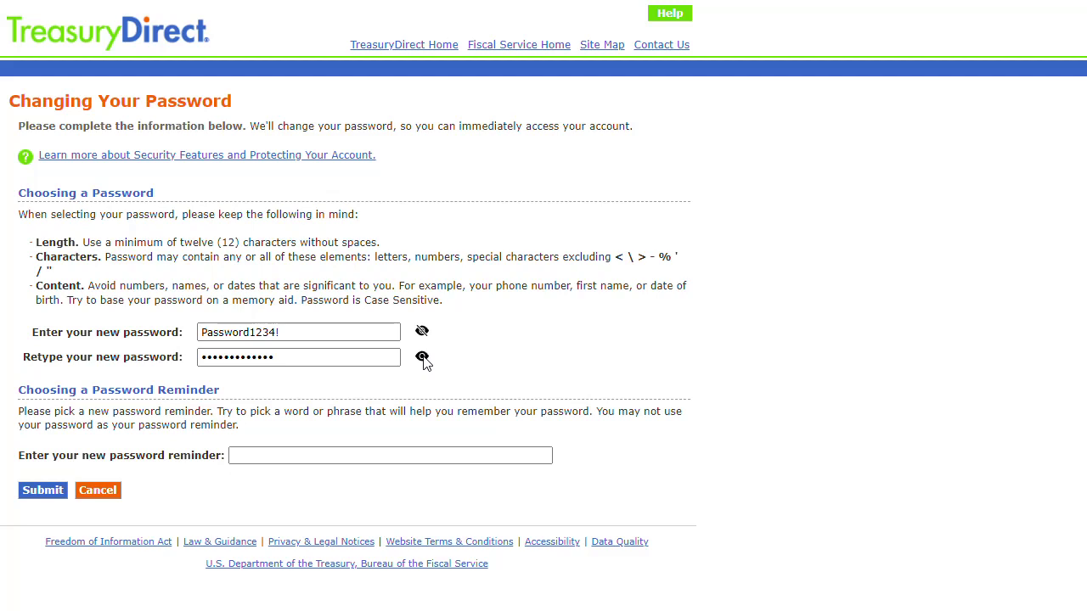
left_click(422, 358)
Step: Add the reminder 'New Reminder 1-4' and submit the password change
left_click(379, 449)
type("New Reminder")
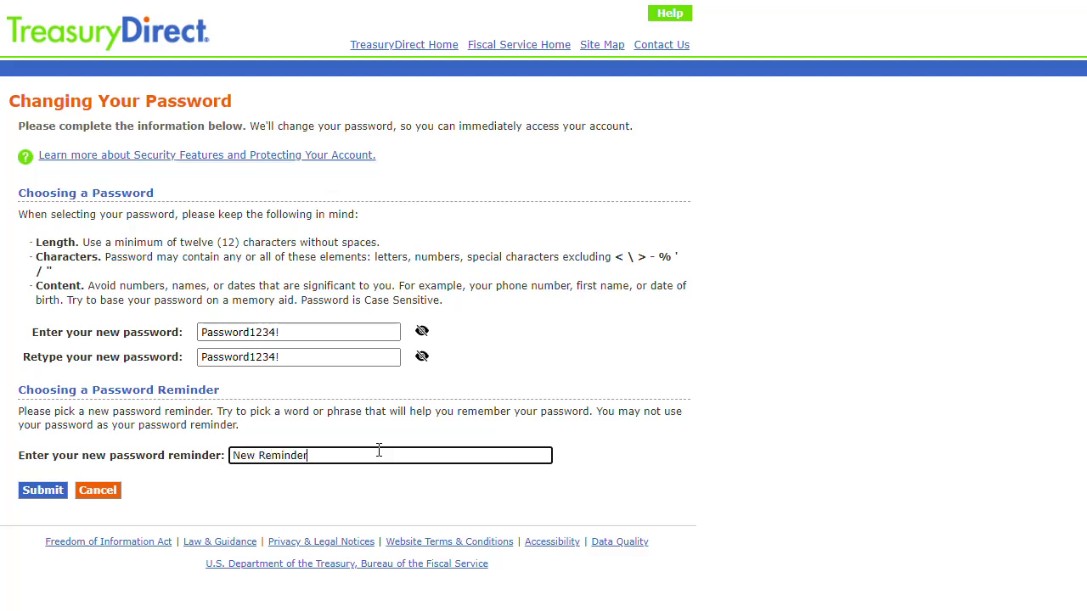
type(" 1-4")
left_click(52, 491)
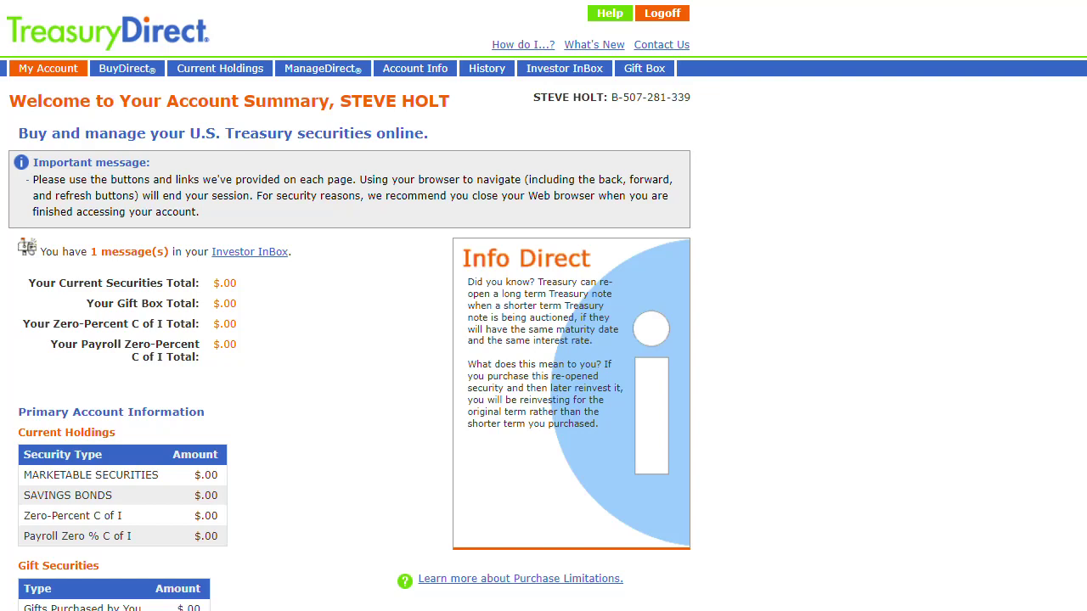
Step: Go to the ManageDirect page from the top navigation bar
left_click(328, 73)
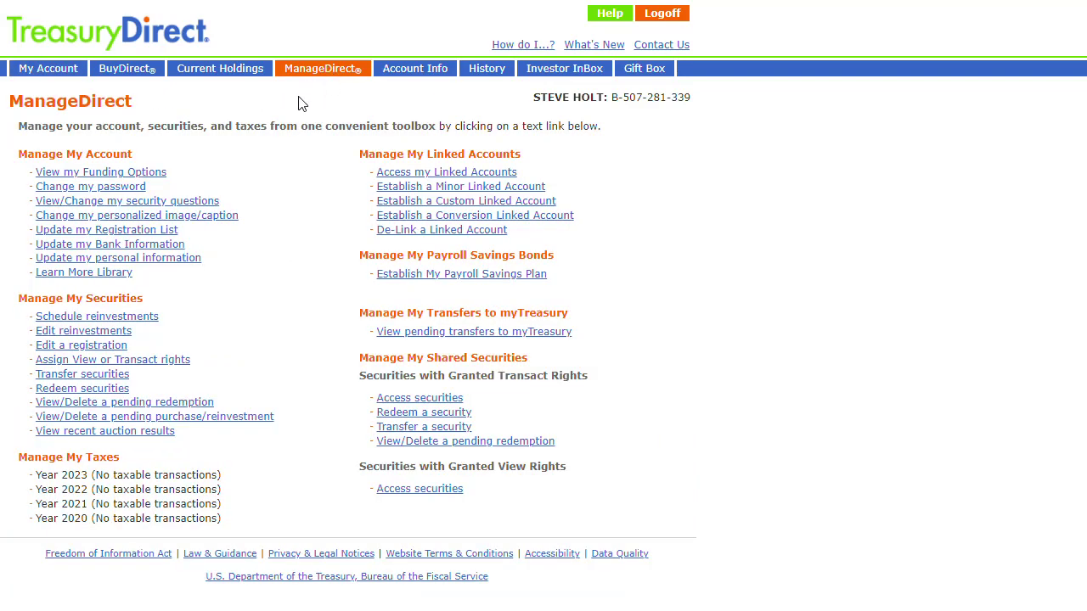
Step: Start the password change and answer the security question
left_click(140, 188)
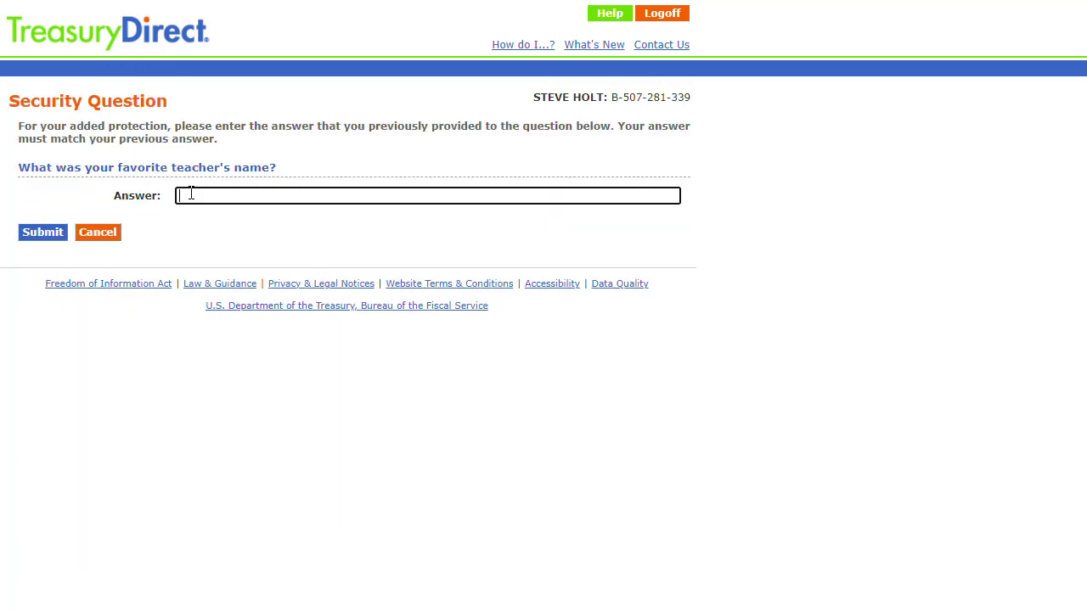
type("•••••")
left_click(43, 233)
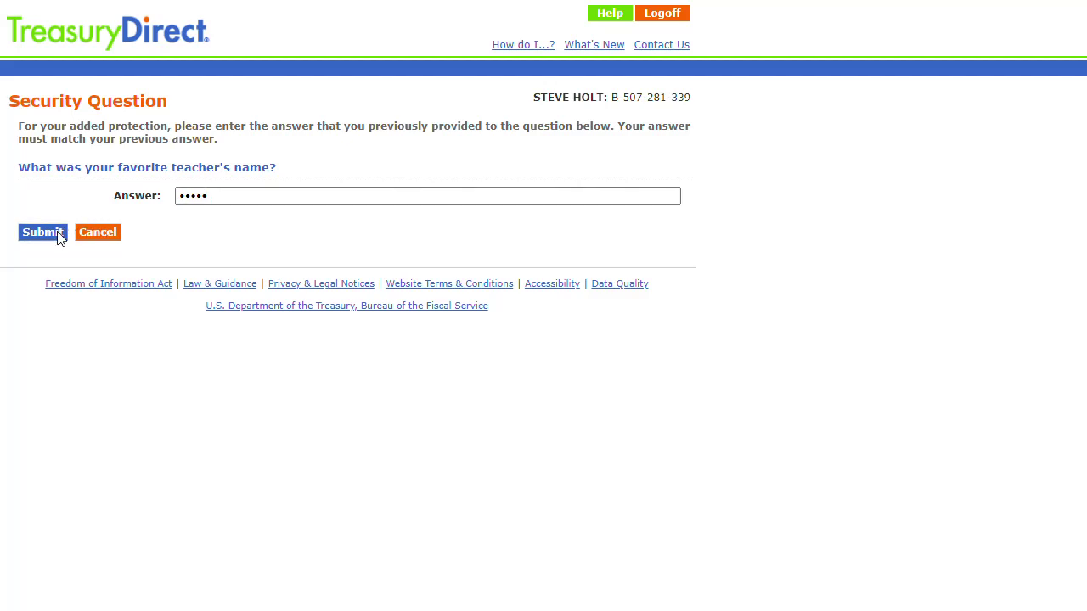
Step: Autofill the current and new passwords with reminder 'Reminder for password', then save
left_click(254, 331)
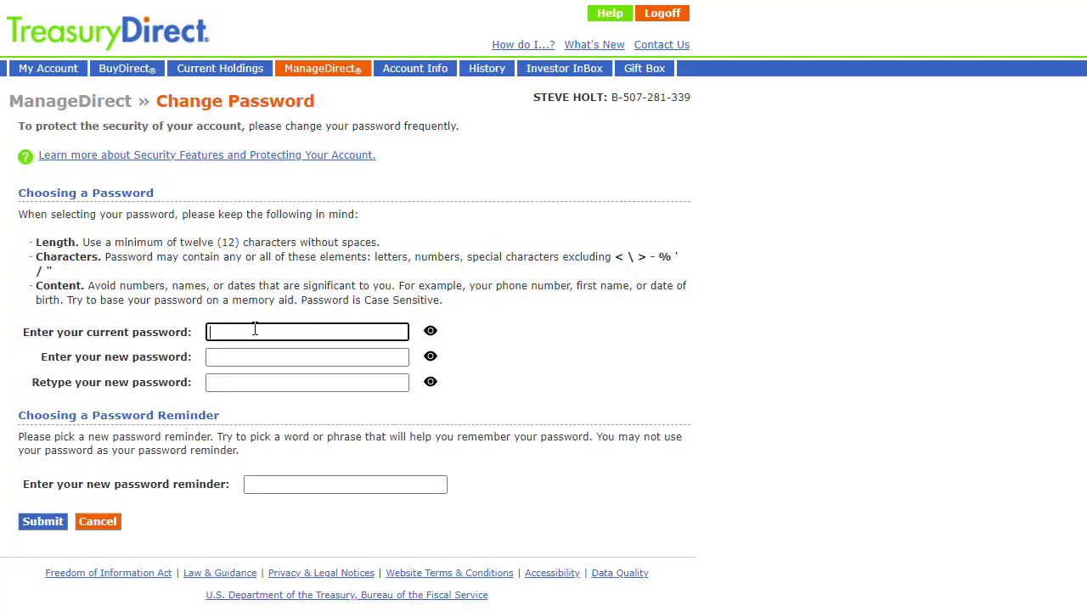
key("Down")
key("Return")
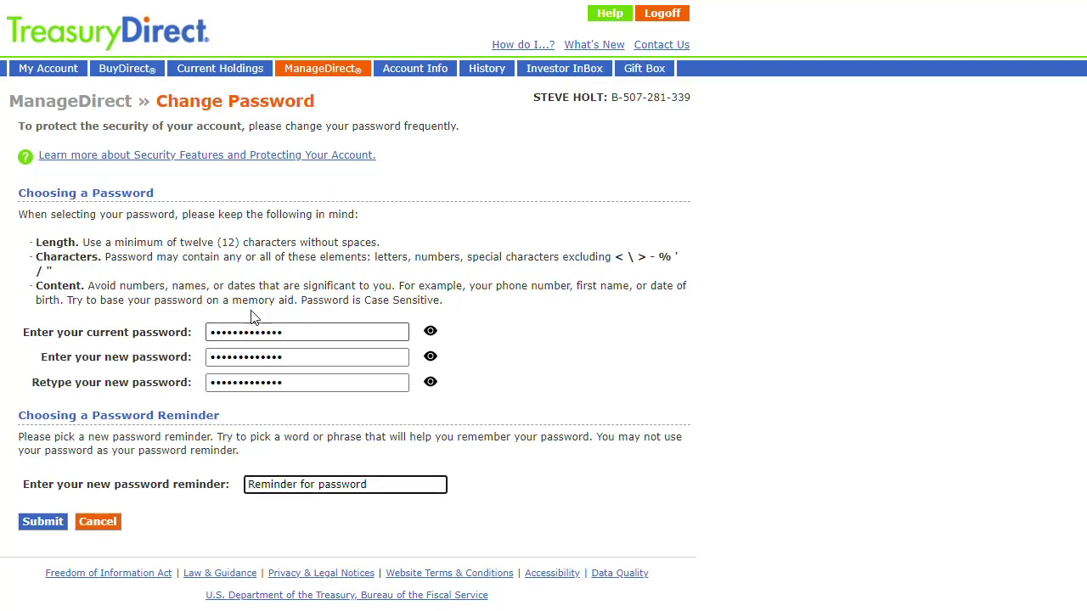
left_click(50, 523)
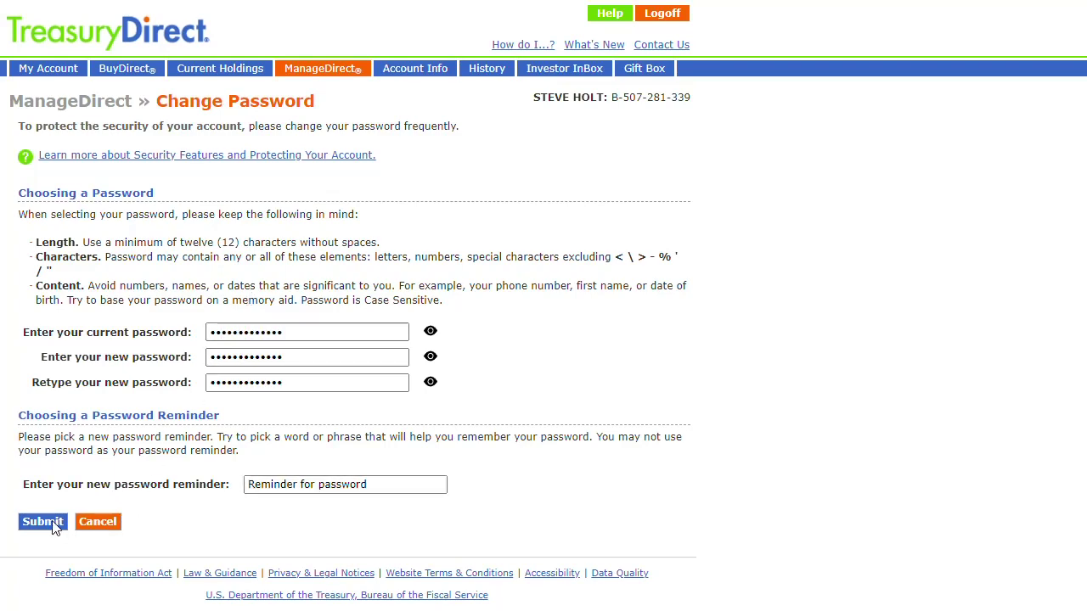